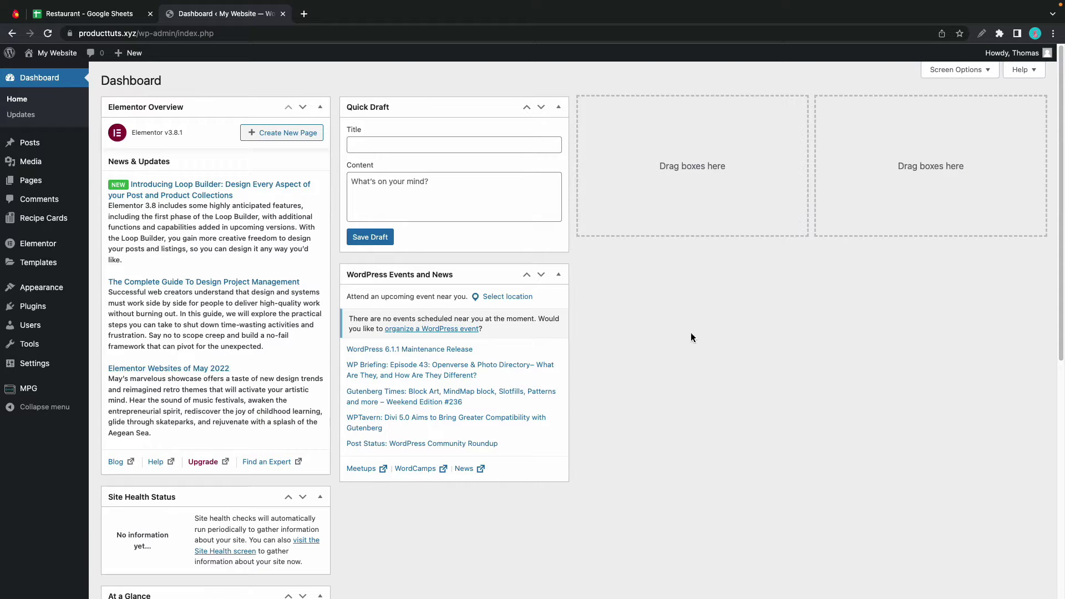
Step: Add a new WordPress page named 'MPG Template' and launch the Elementor builder on it
mouse_move(25, 250)
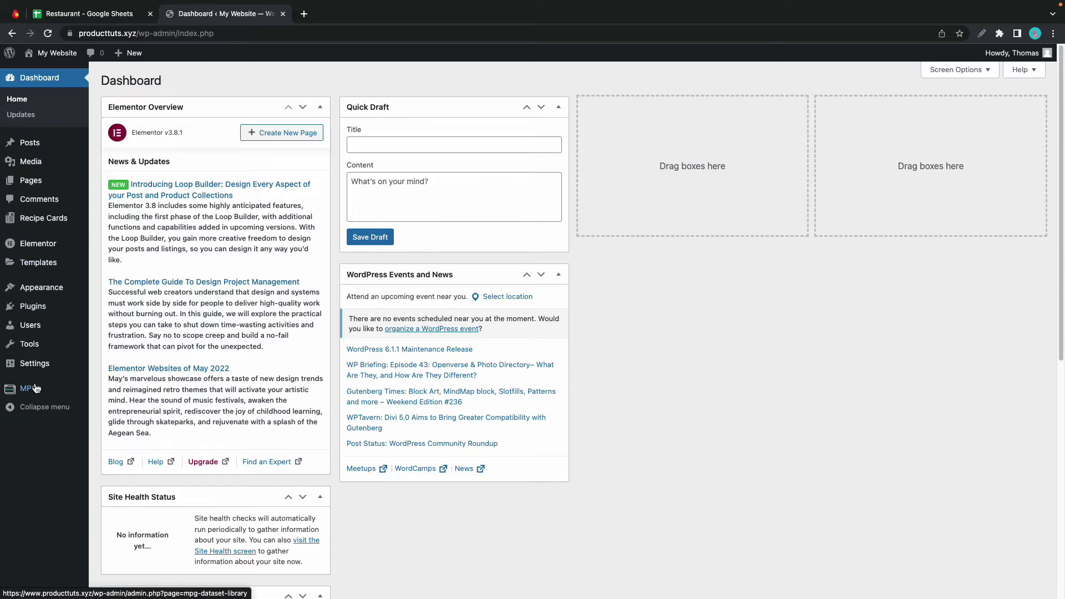
mouse_move(31, 396)
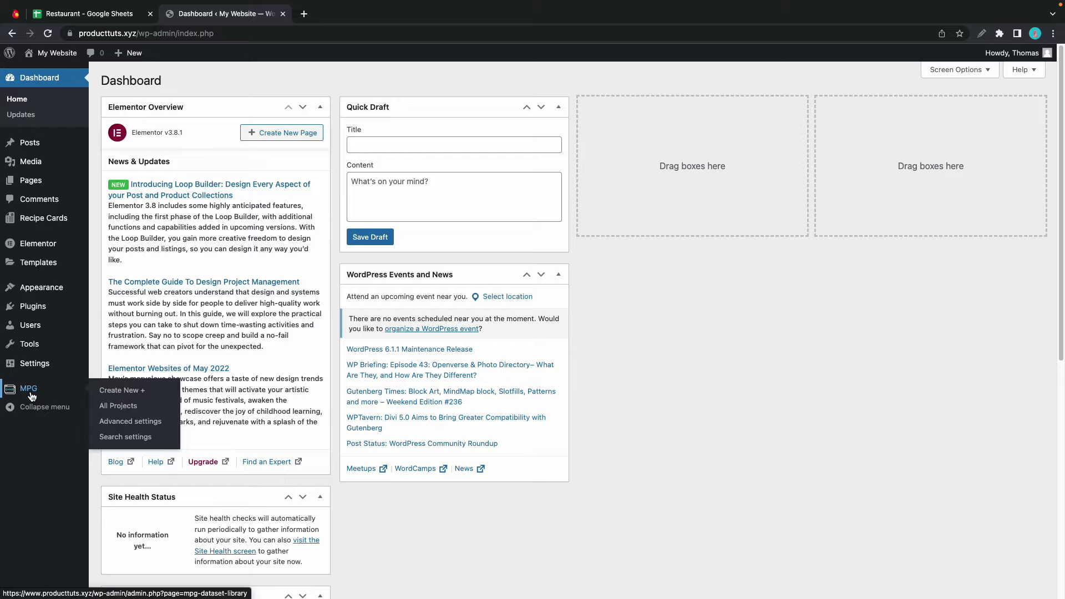
mouse_move(31, 180)
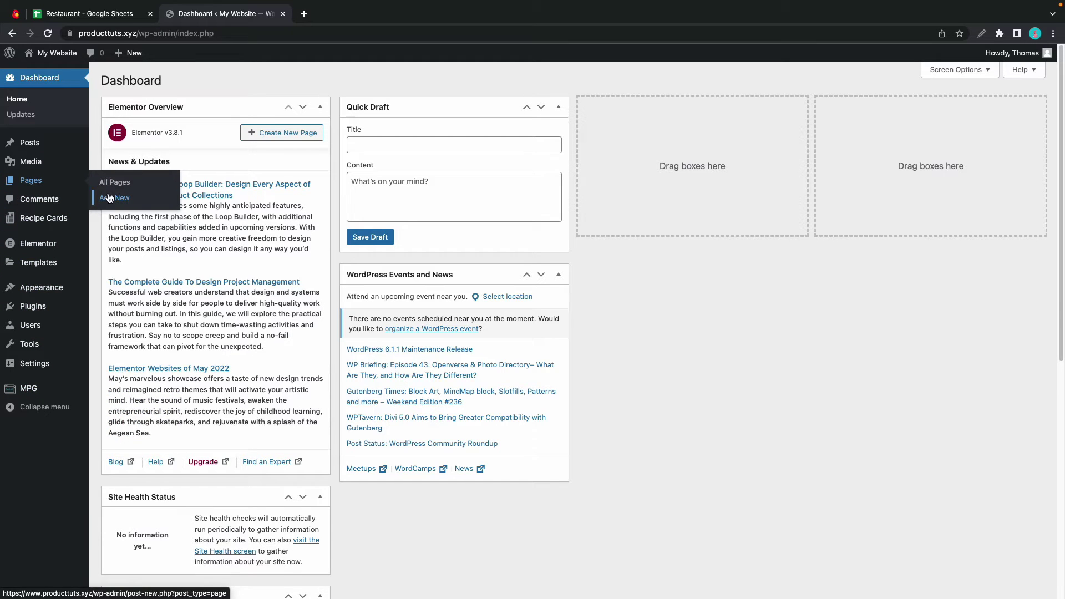
click(109, 198)
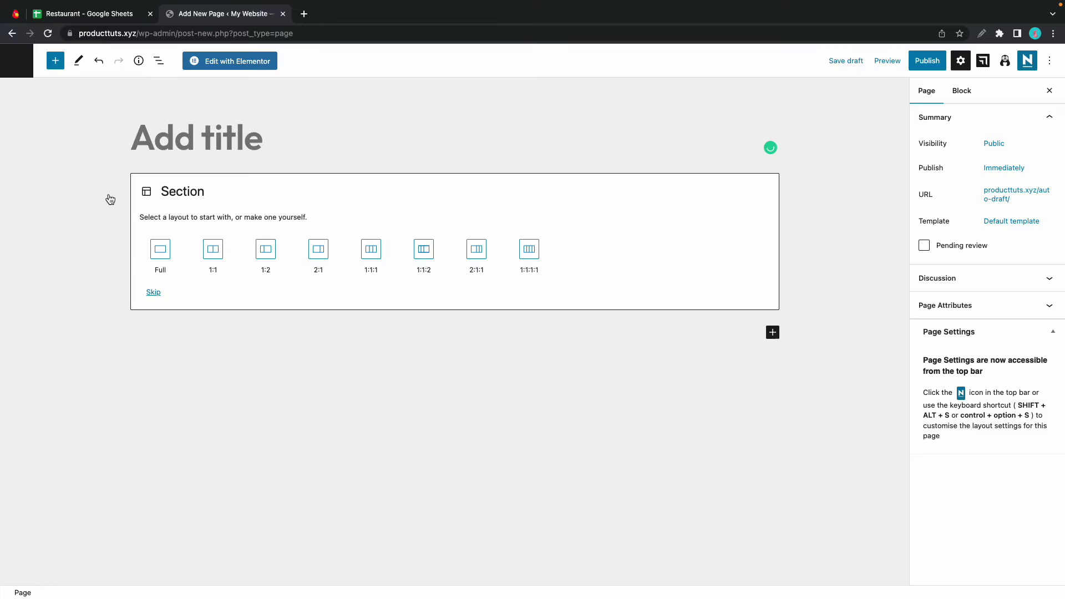
text(MPG)
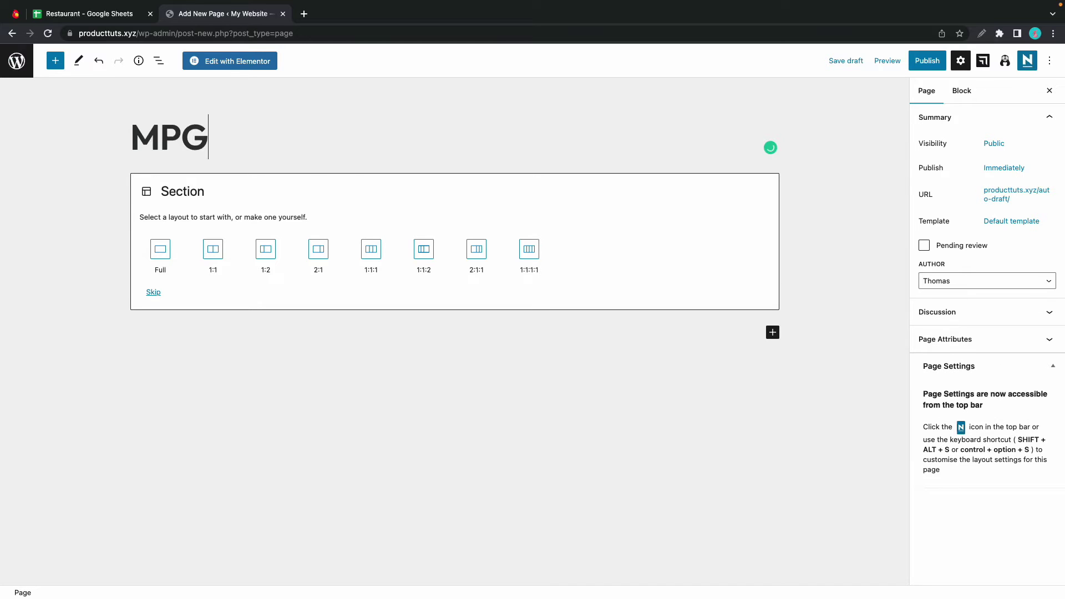
text( Template)
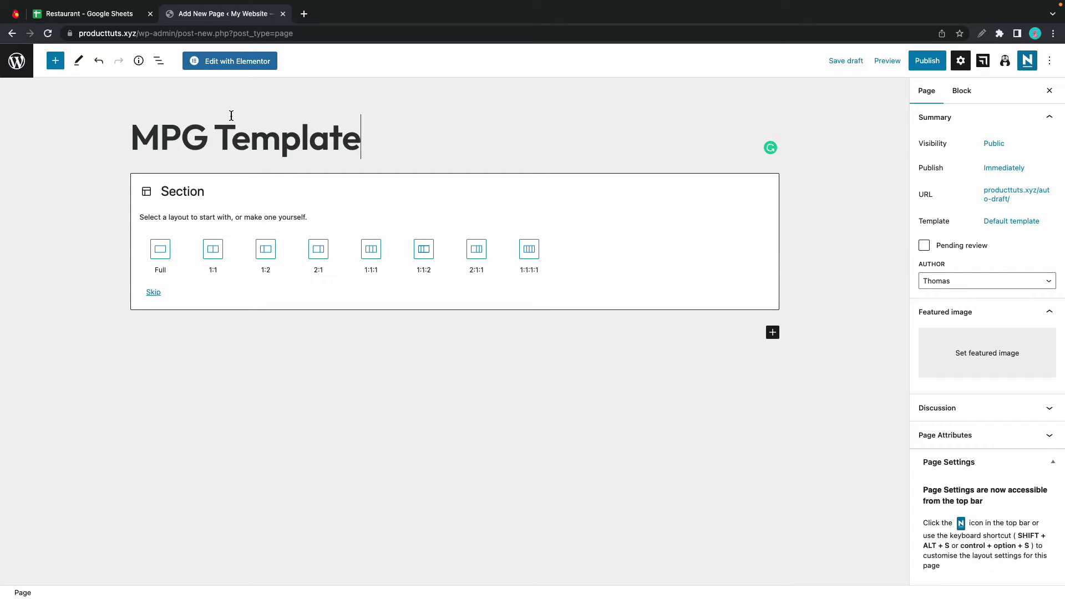
click(231, 69)
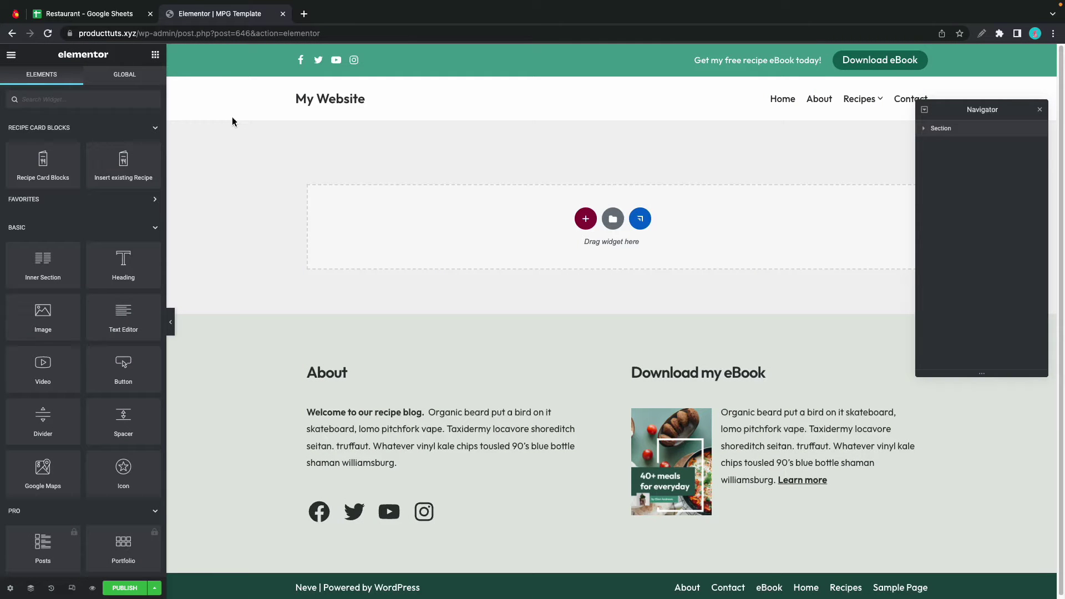
Step: Drop a Text Editor widget into the empty section and delete its Lorem ipsum placeholder
drag(112, 314, 490, 230)
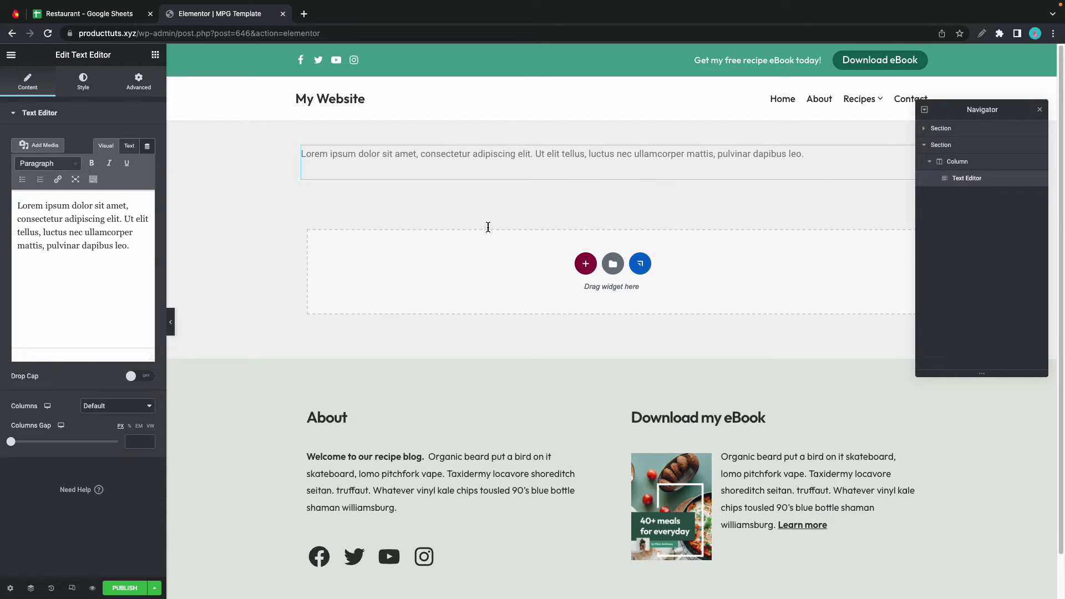
drag(131, 245, 14, 204)
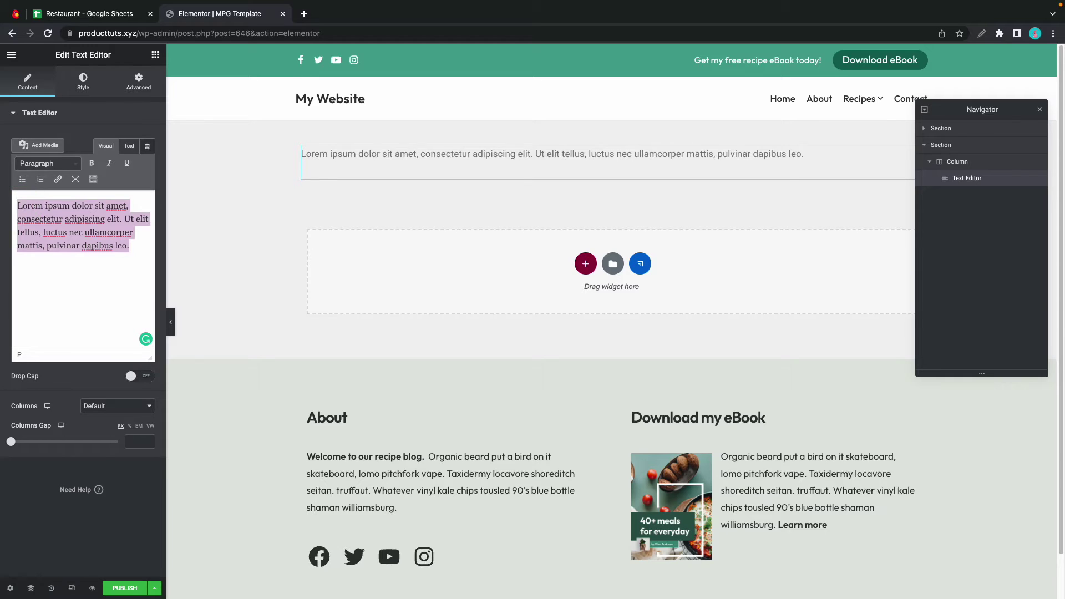
key(BackSpace)
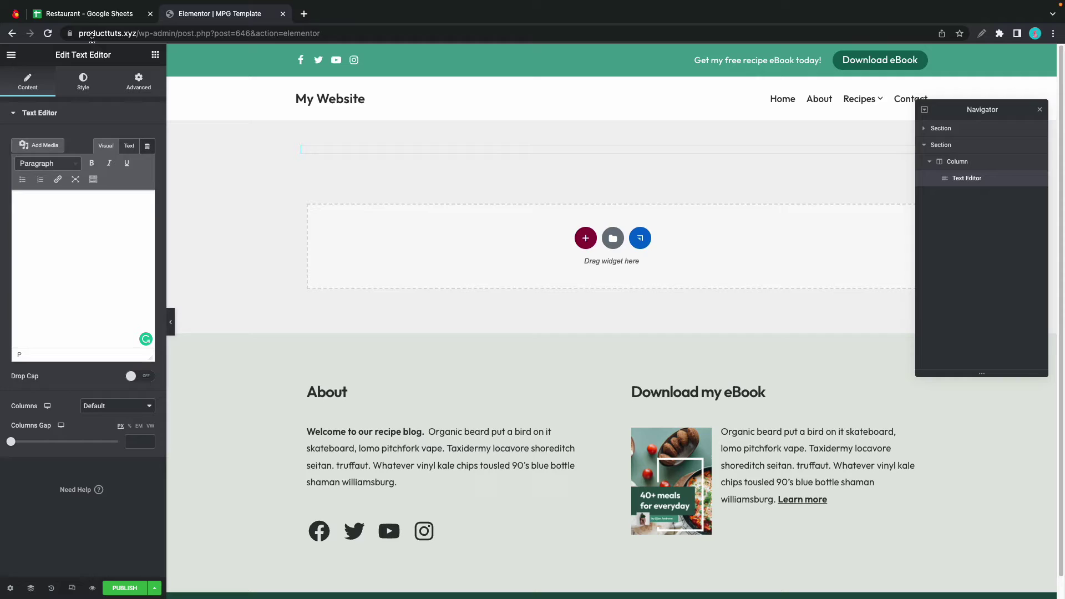
Step: Check the Restaurant sheet's name, food and day columns, then click back into the empty text block
click(93, 17)
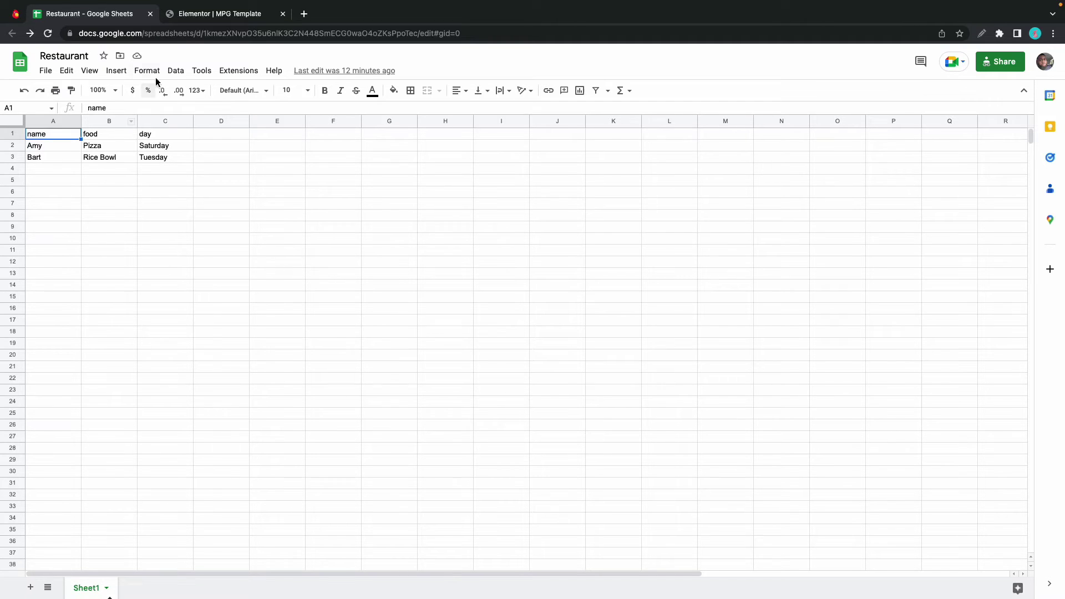
click(198, 16)
click(57, 200)
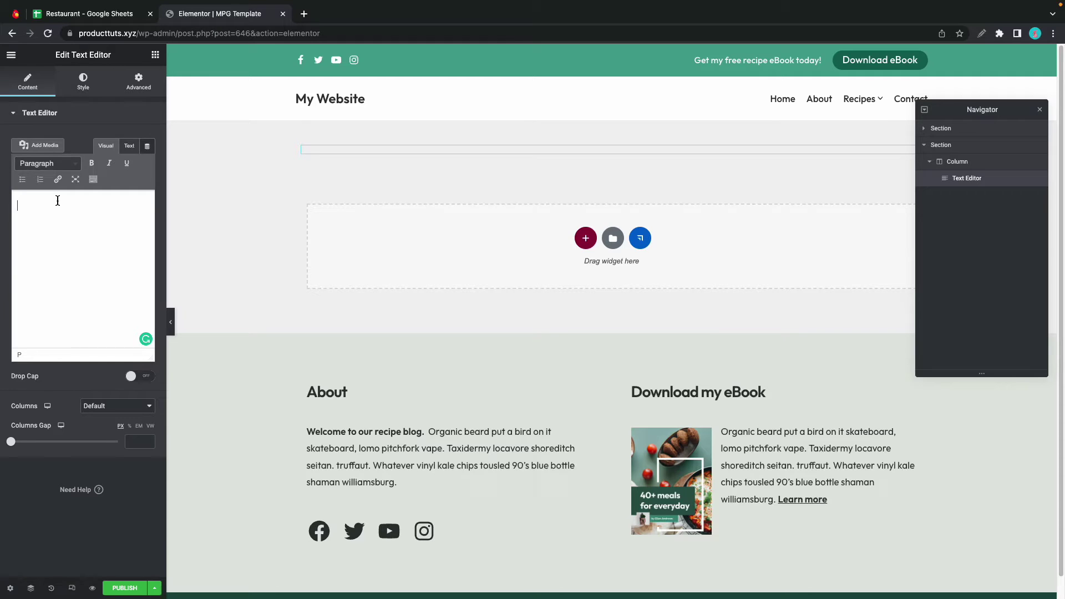
Step: Enter '{{mpg_name}} bought {{mpg_food}} on {{mpg_day}}.' in the text block, publish, and exit to the dashboard
text({{mp)
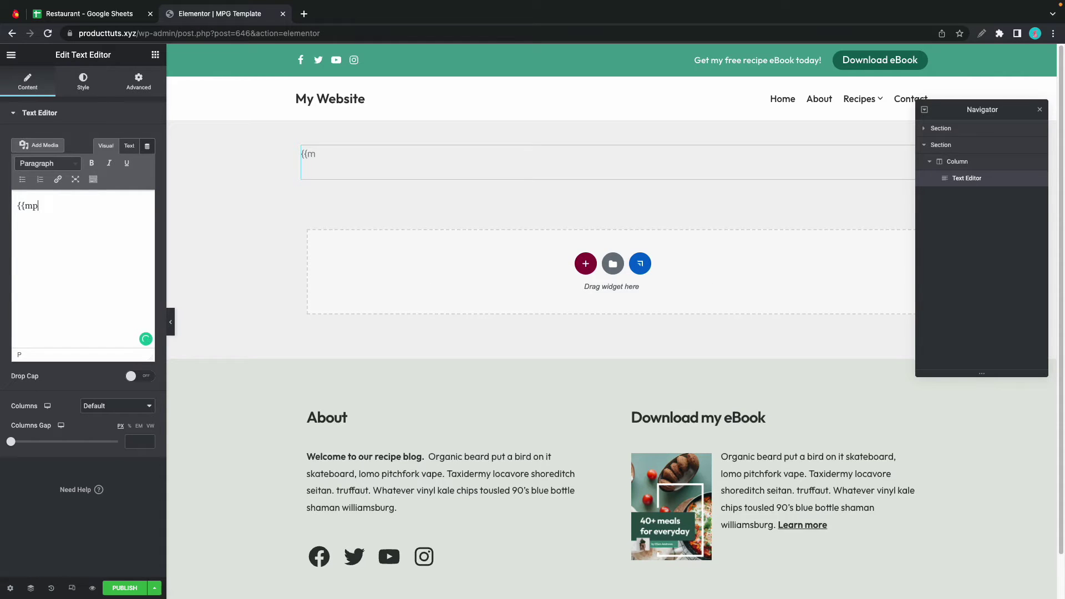
text(g_name}} bought)
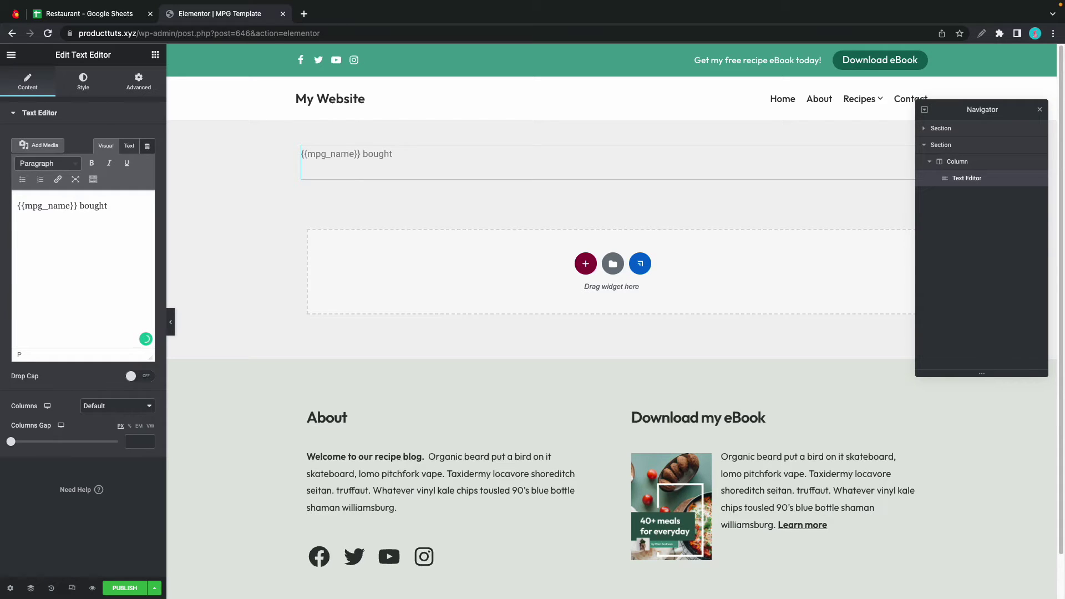
text( {{mpg_food_}})
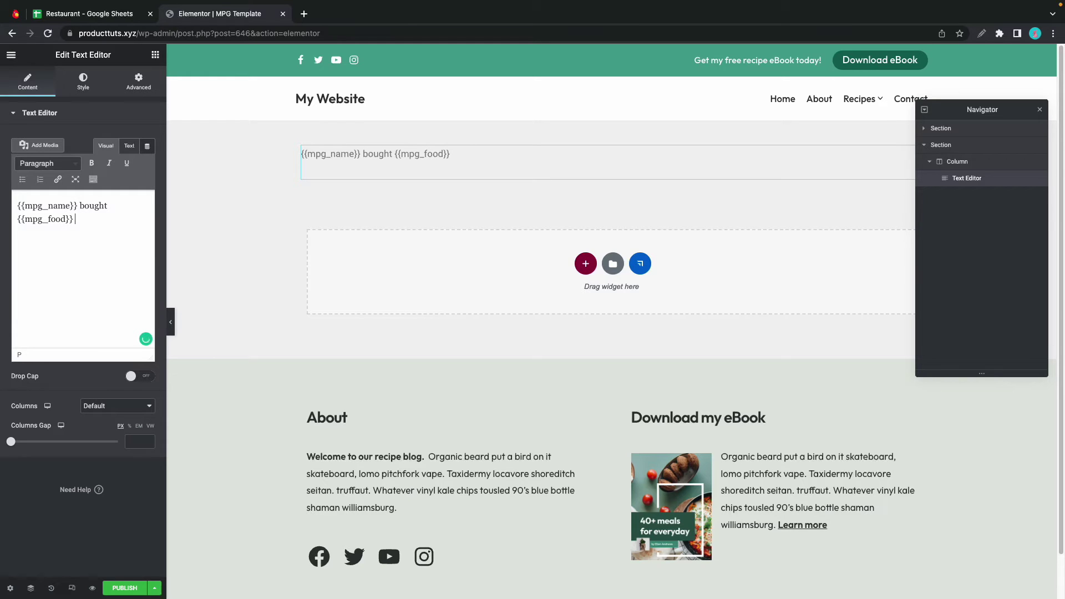
text( on {{mpg_day}})
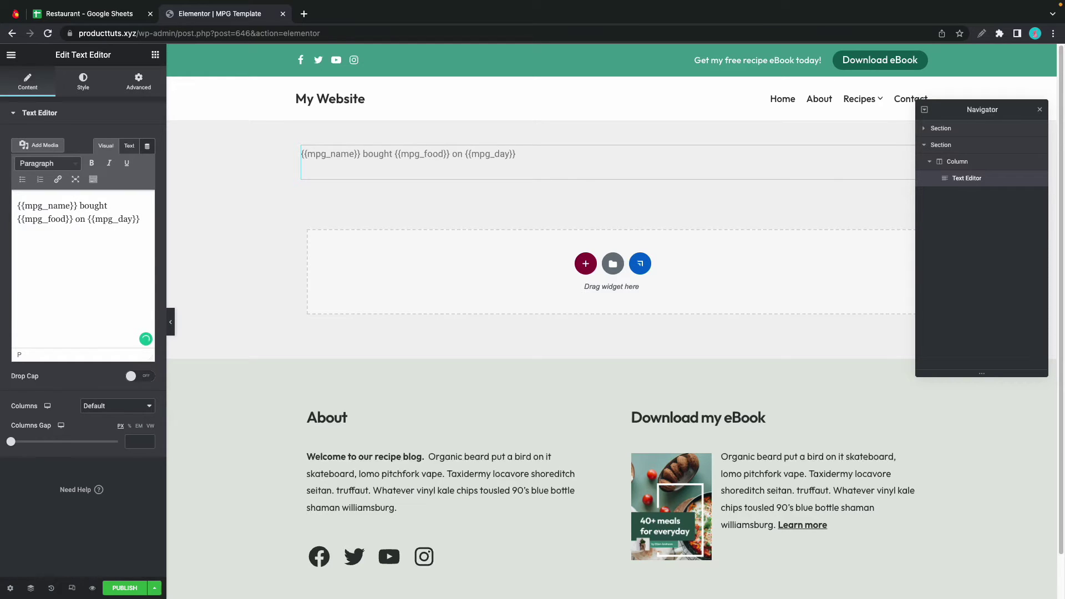
text(.)
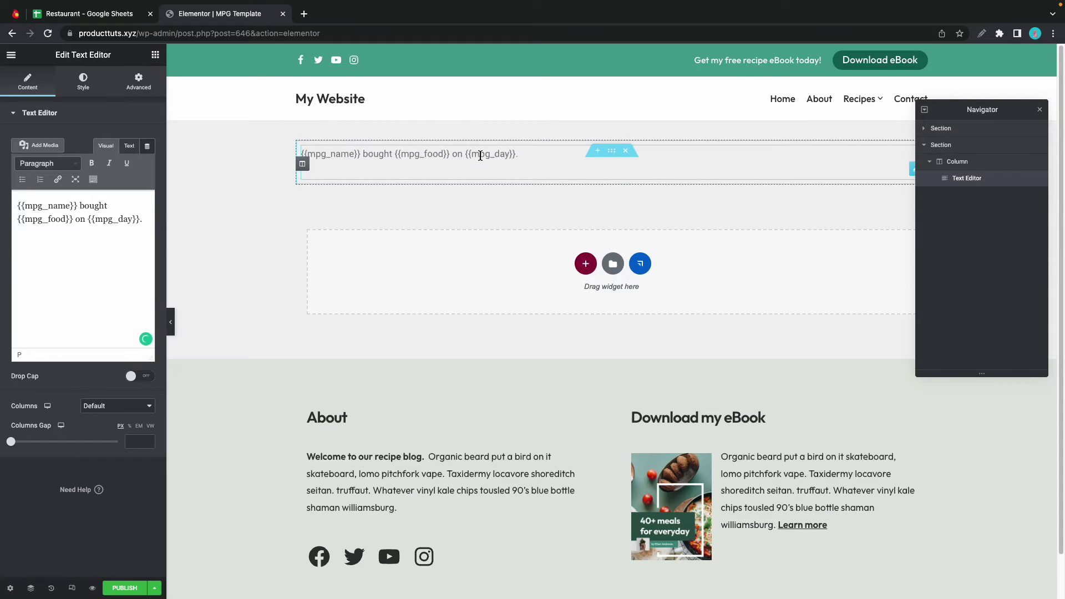
click(125, 590)
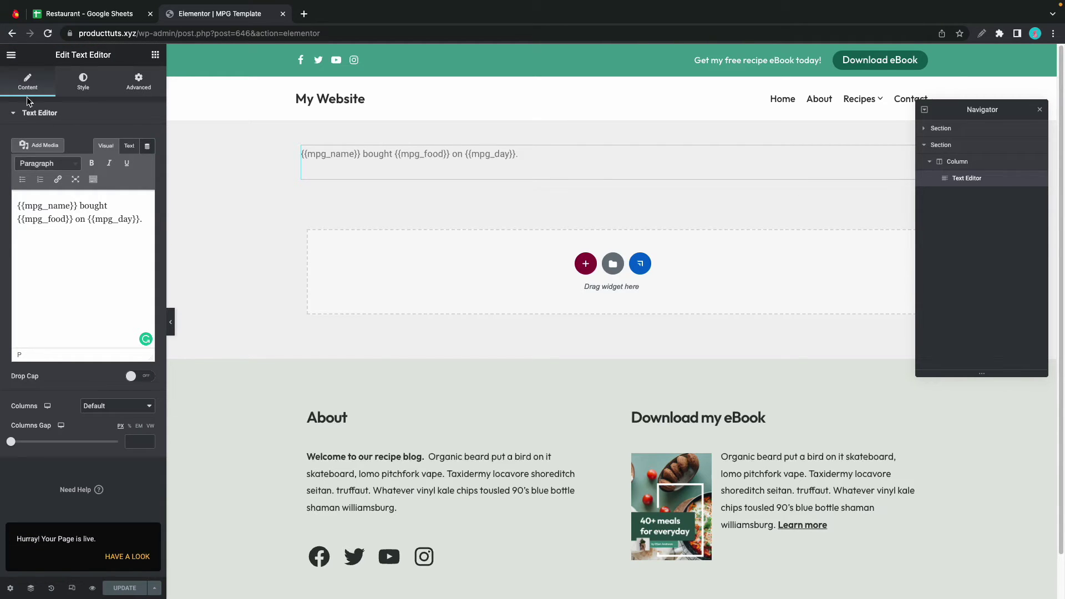
click(11, 54)
click(36, 270)
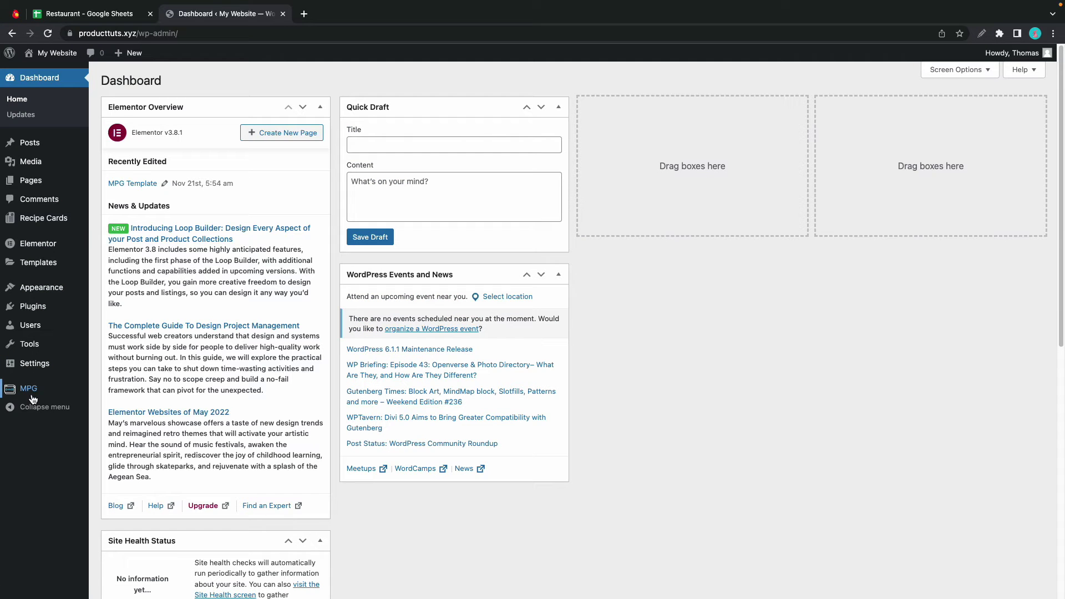
Step: Start a new MPG project from scratch named 'Food' with Pages as the entity type
mouse_move(28, 389)
click(125, 392)
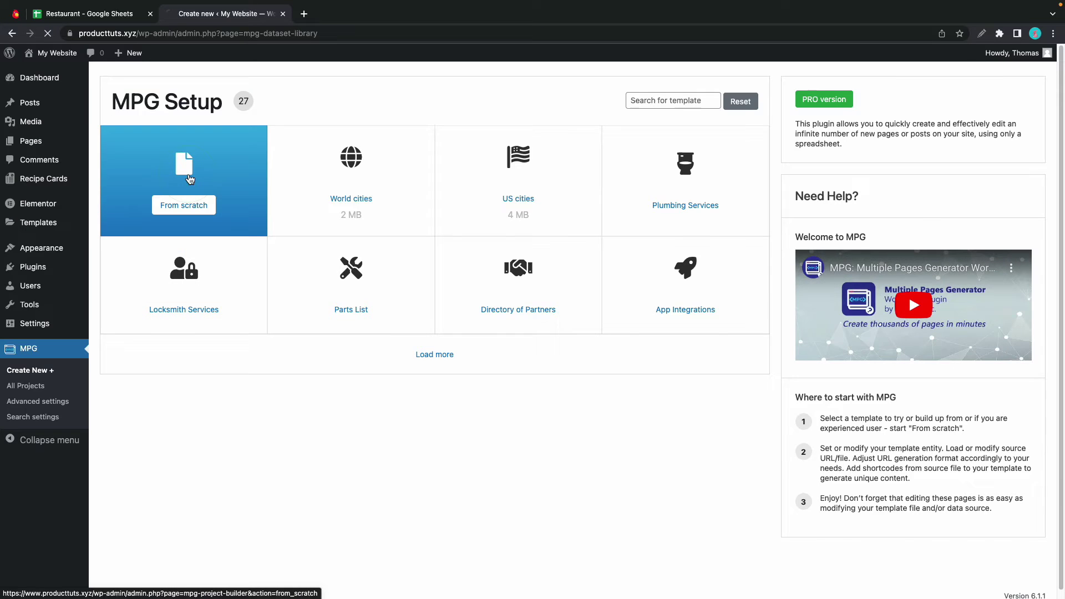
click(189, 178)
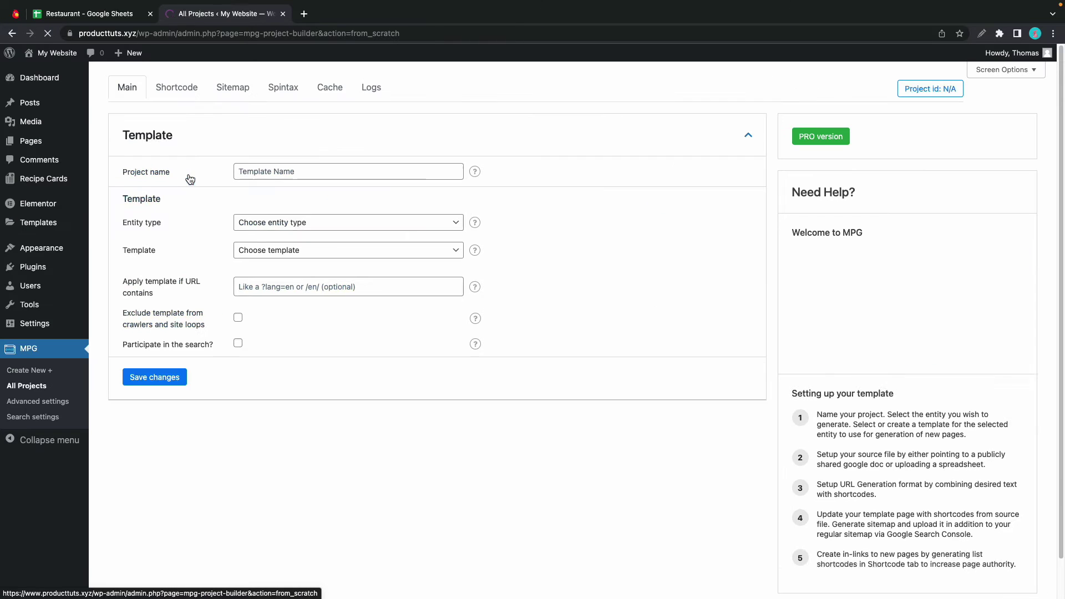
click(242, 172)
text(Food)
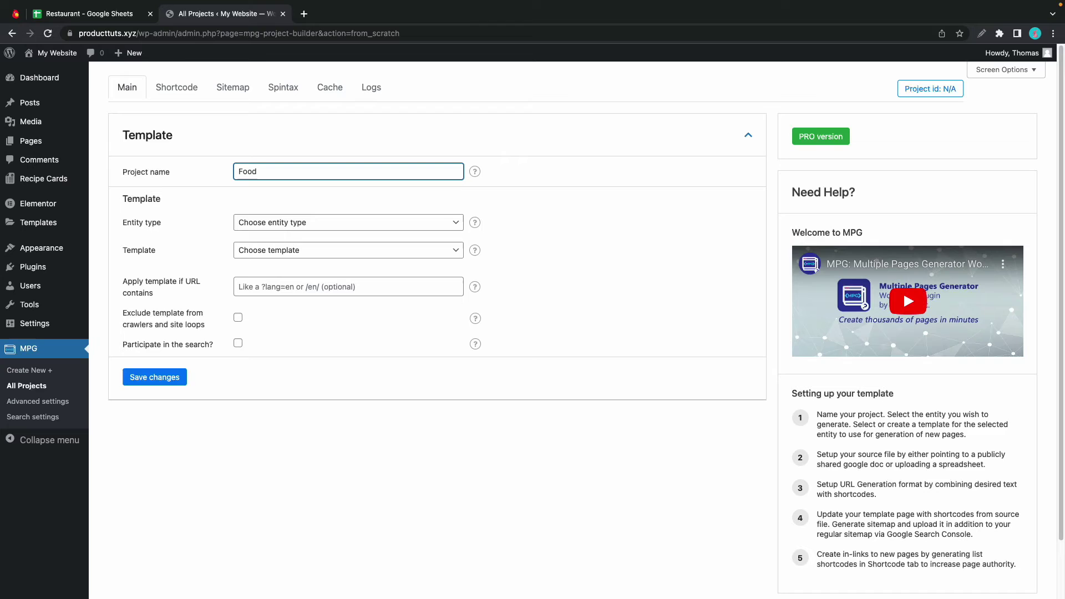
click(270, 223)
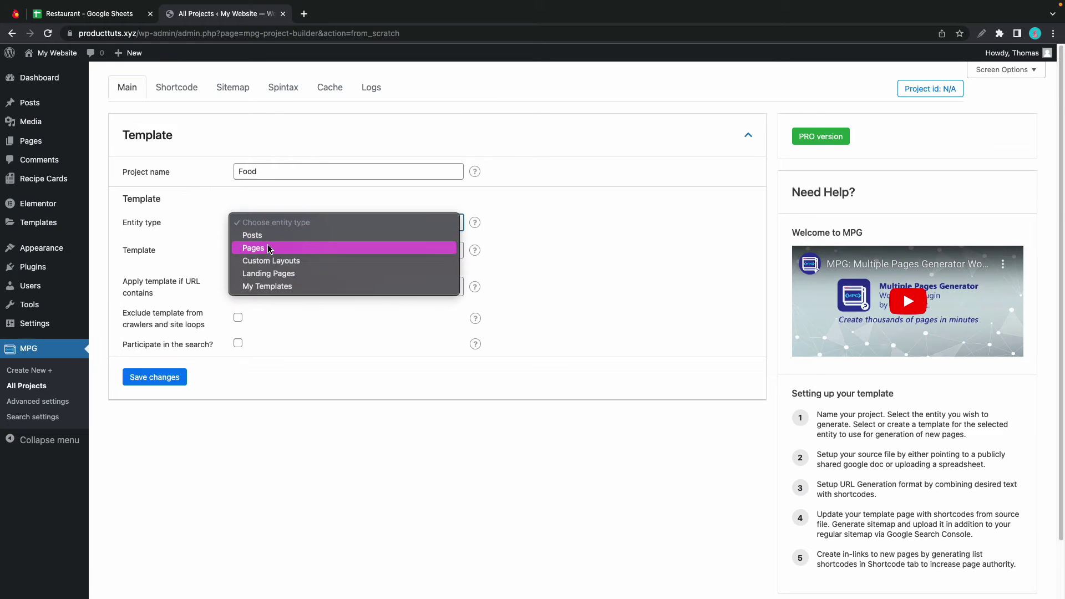
click(269, 248)
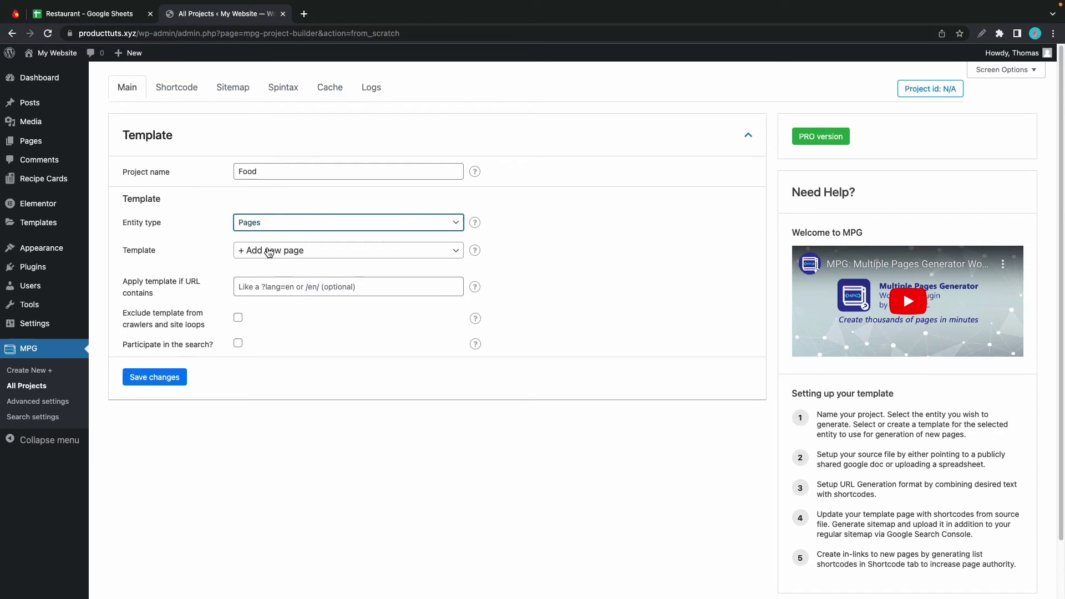
Step: Pick MPG Template as the template, enable Exclude from crawlers and Participate in search, and save
click(269, 250)
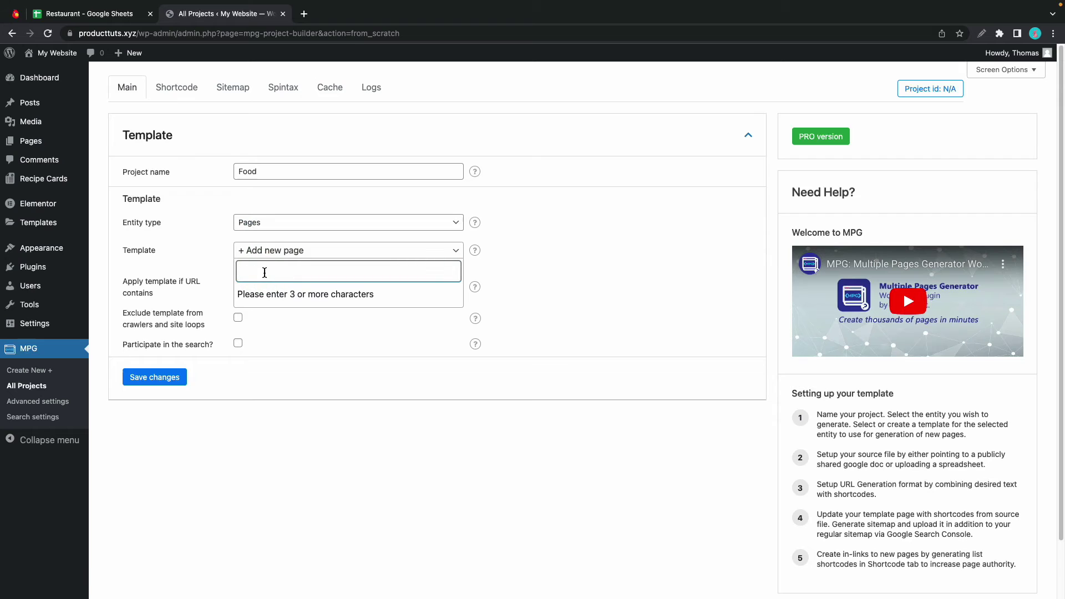
text(MPG)
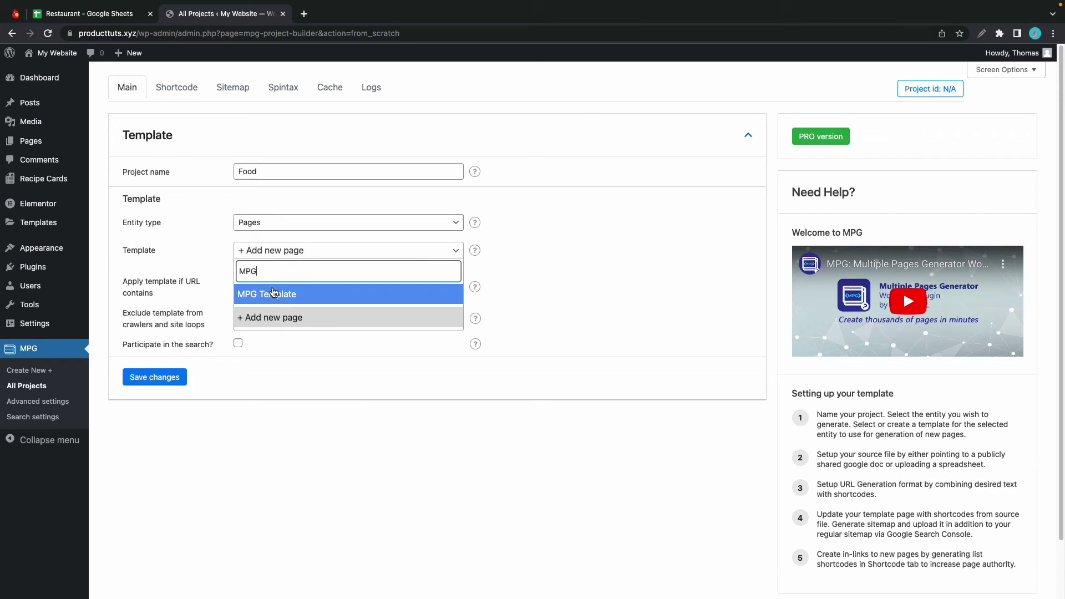
click(271, 289)
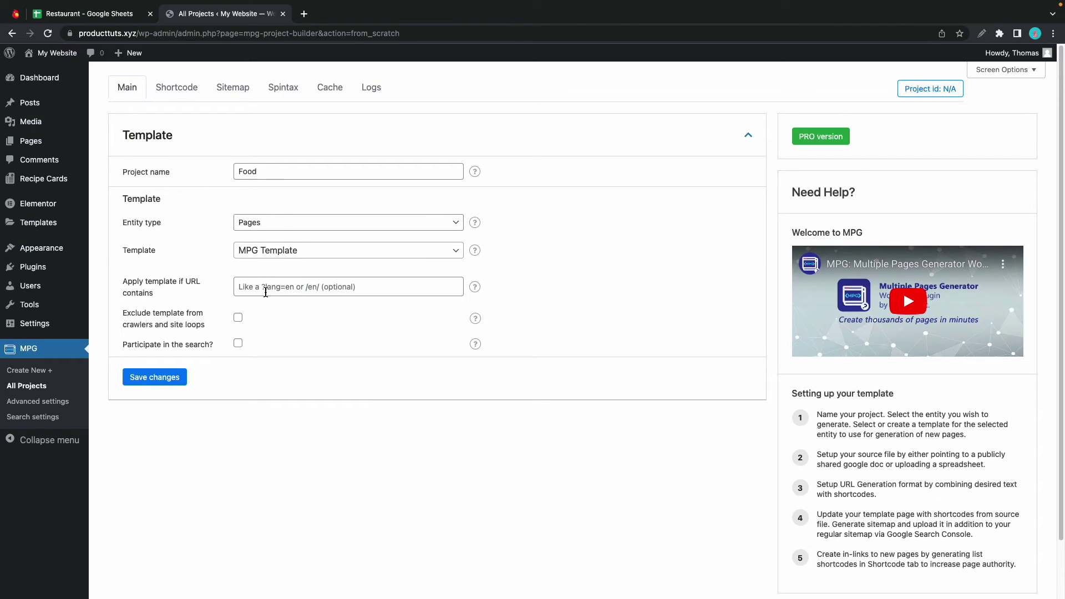
click(238, 318)
click(238, 344)
click(181, 377)
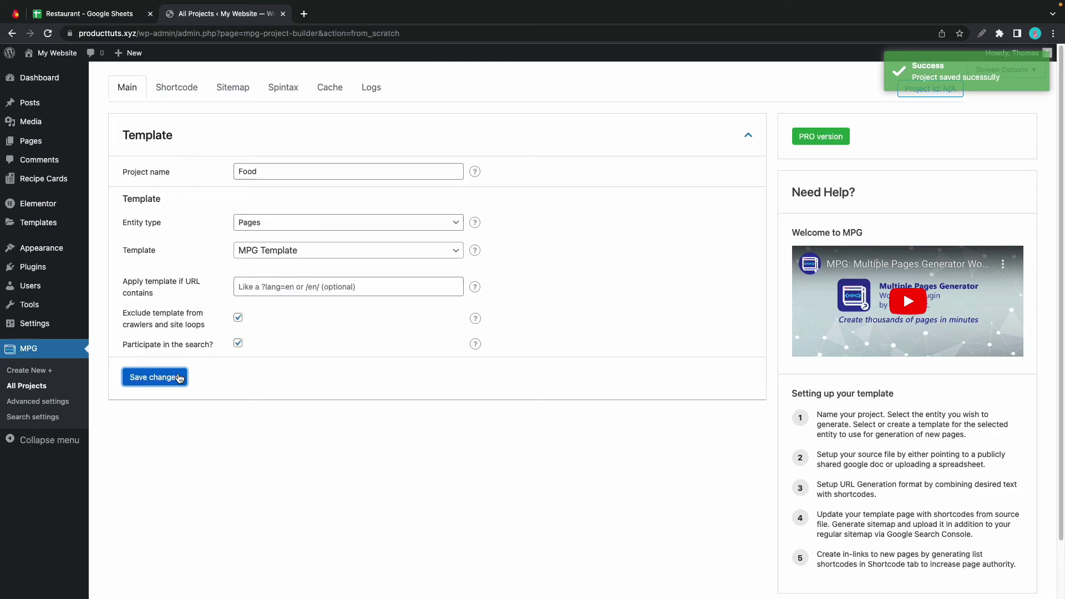
click(238, 343)
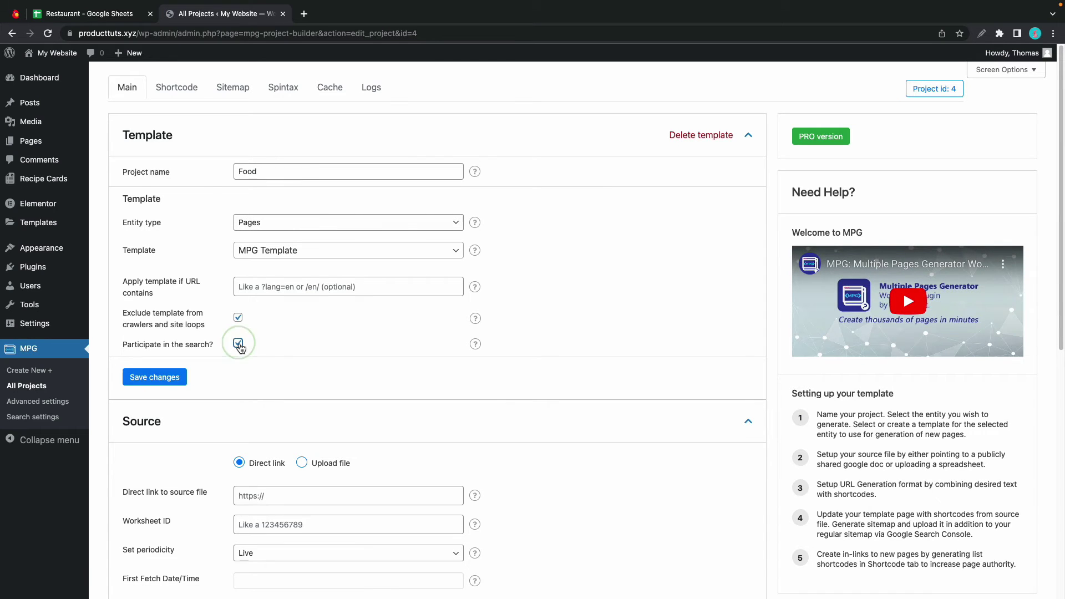
click(156, 382)
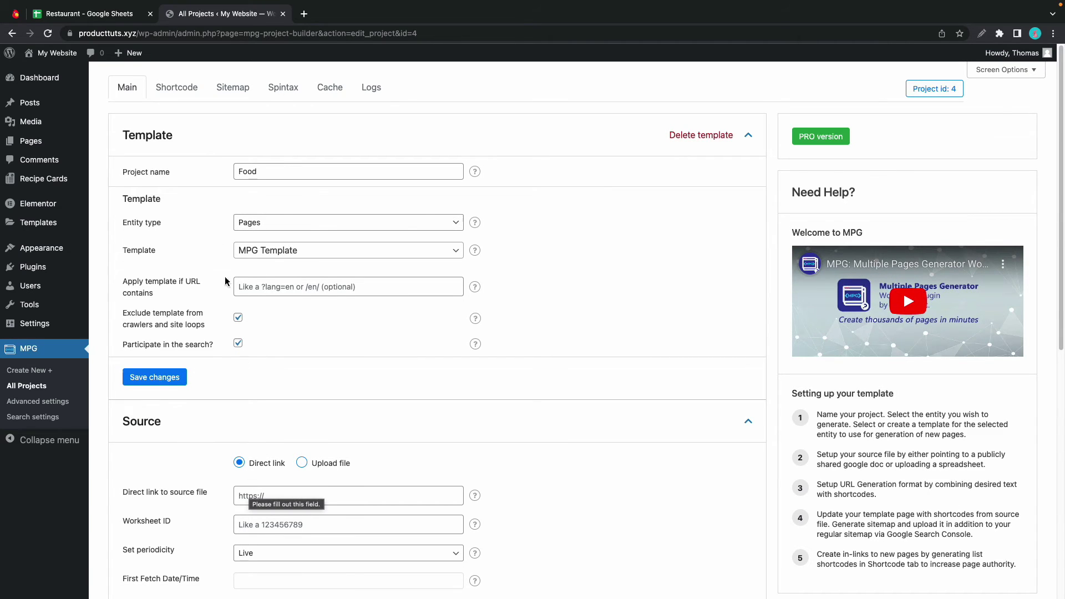
Step: Copy the Restaurant spreadsheet's anyone-with-the-link viewer link from its Share dialog
click(114, 15)
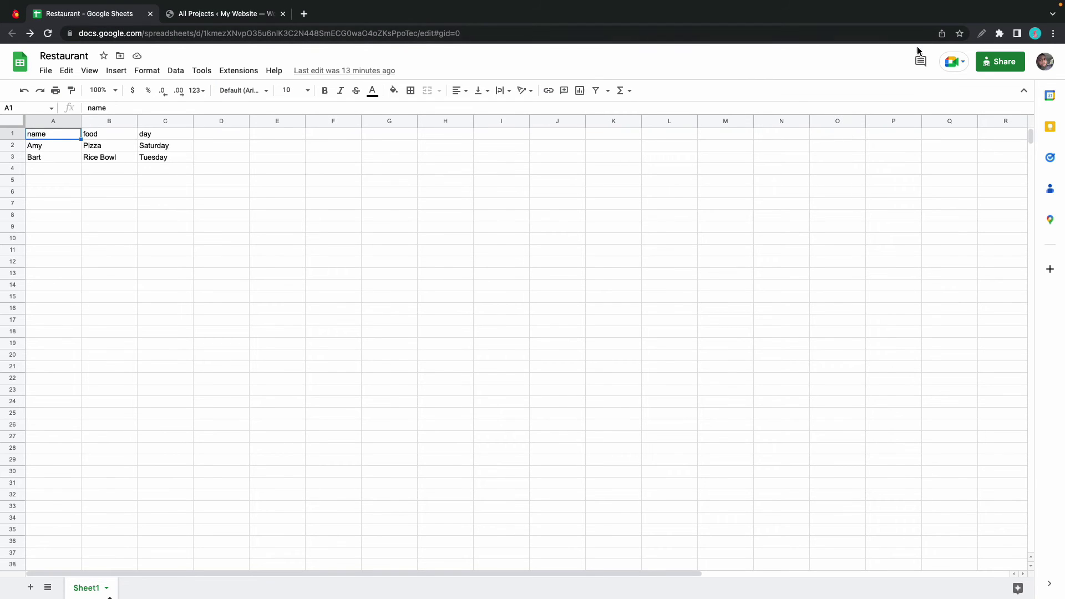
click(1008, 65)
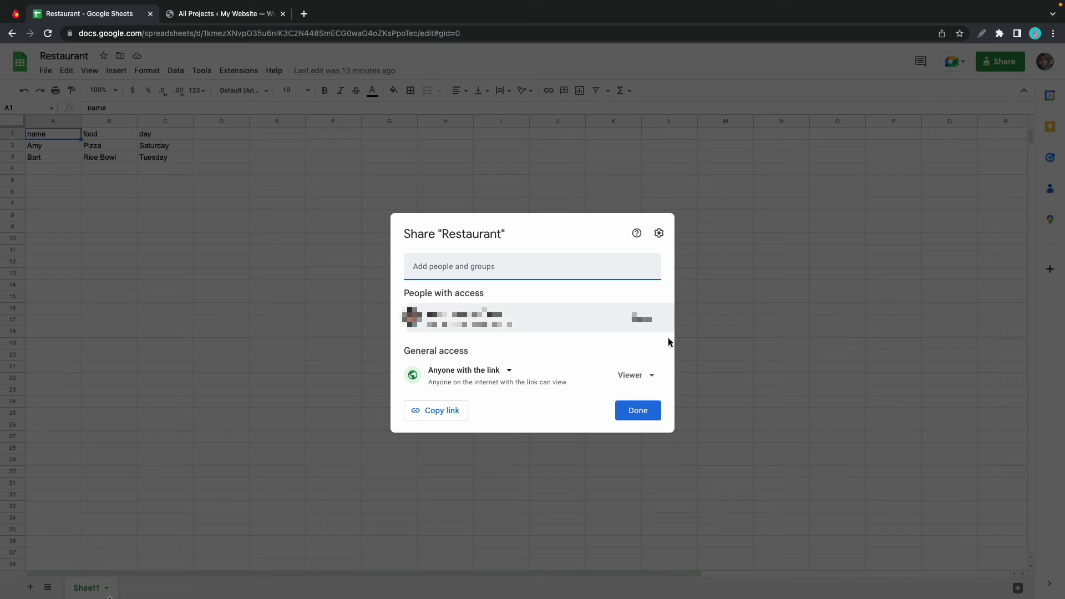
click(440, 417)
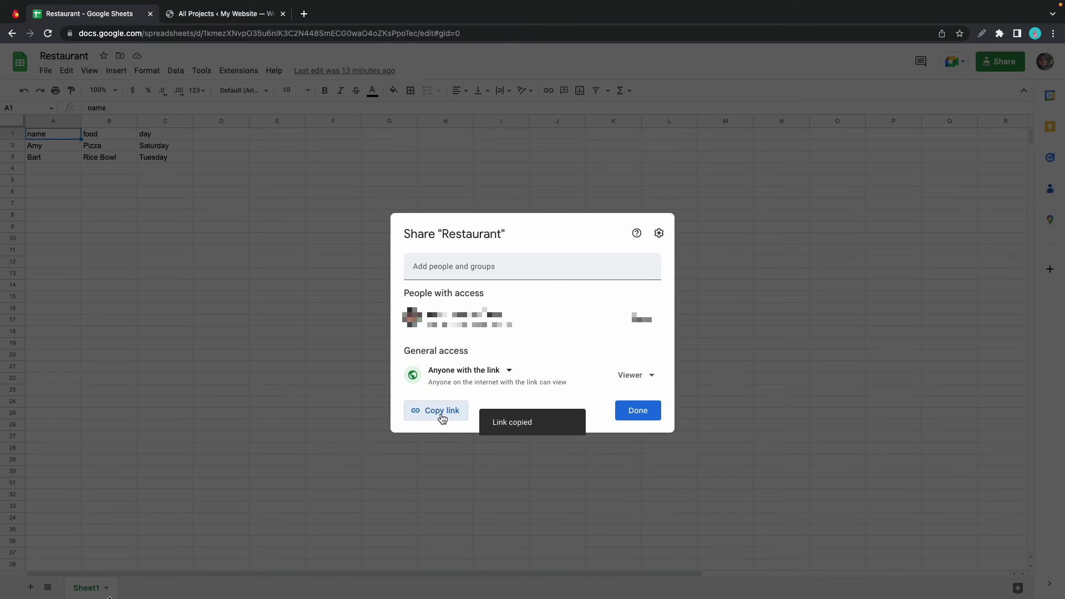
Step: Paste the Restaurant sheet link as the direct source file link and keep periodicity Live
click(192, 13)
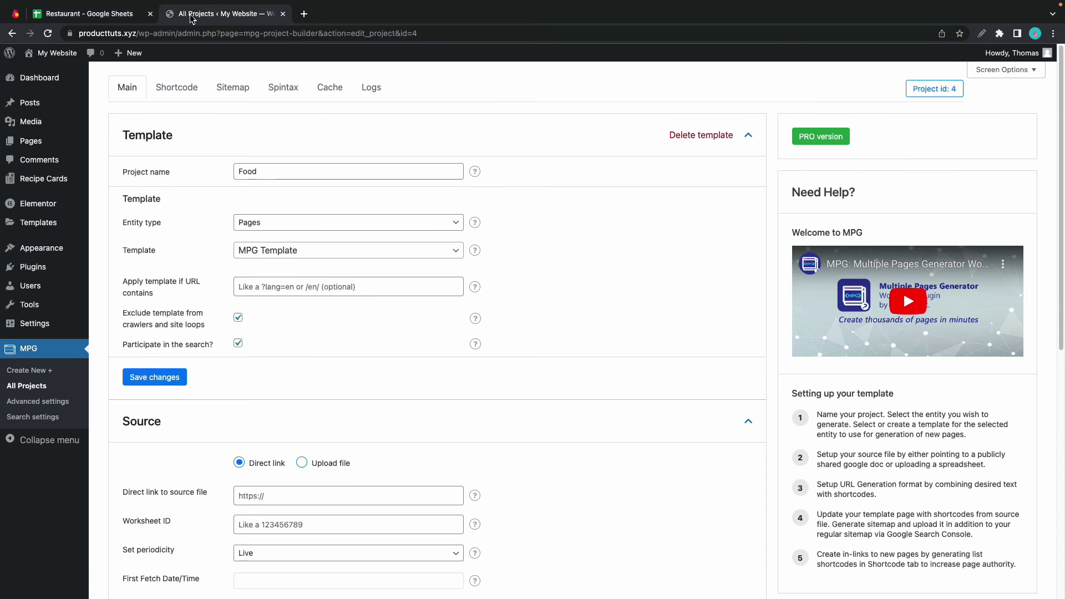
click(277, 495)
key(super+v)
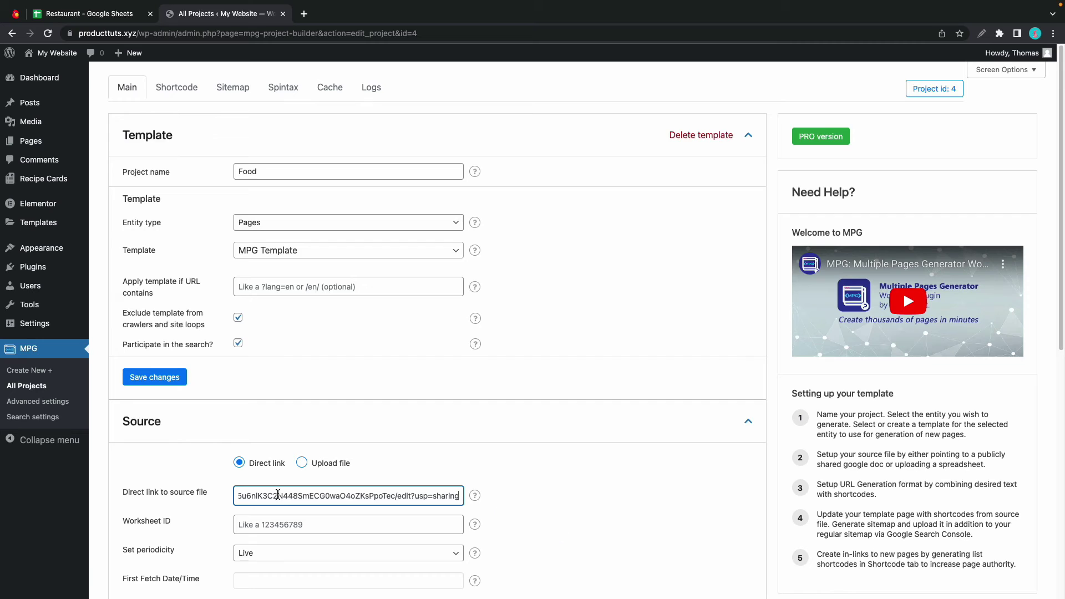
scroll(278, 494, down, 2)
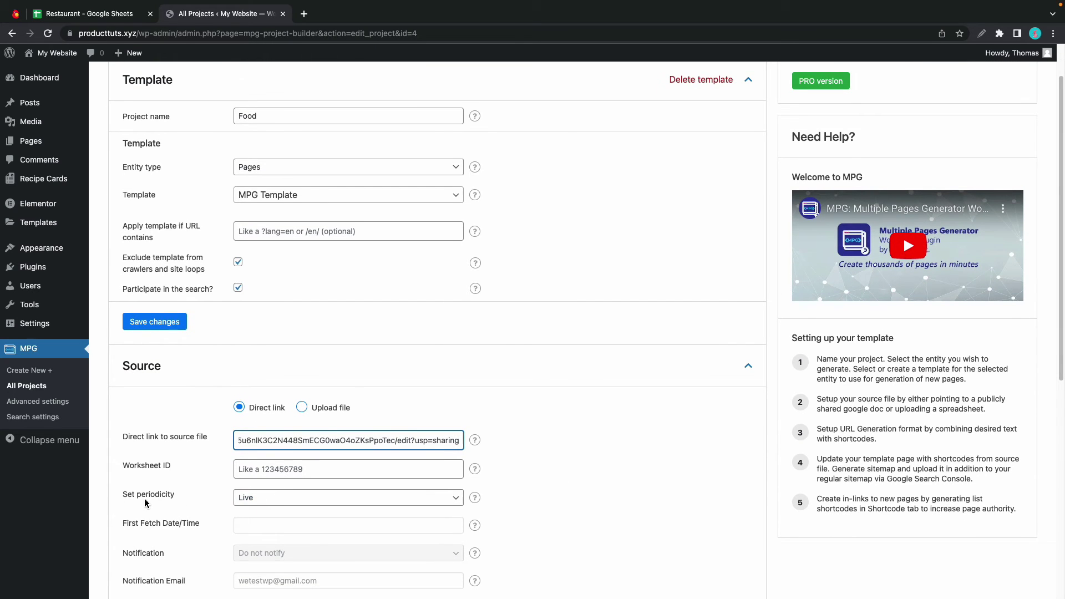
click(286, 499)
click(286, 498)
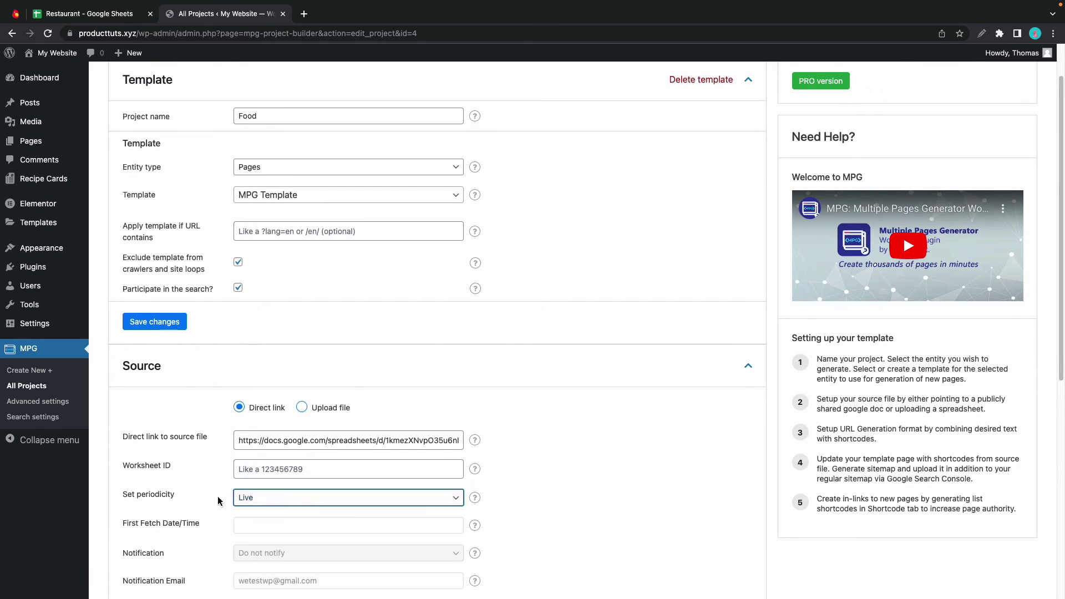
Step: Fetch the sheet data and review the 3-row preview with URLs like amy-pizza-saturday
scroll(163, 510, down, 4)
click(162, 510)
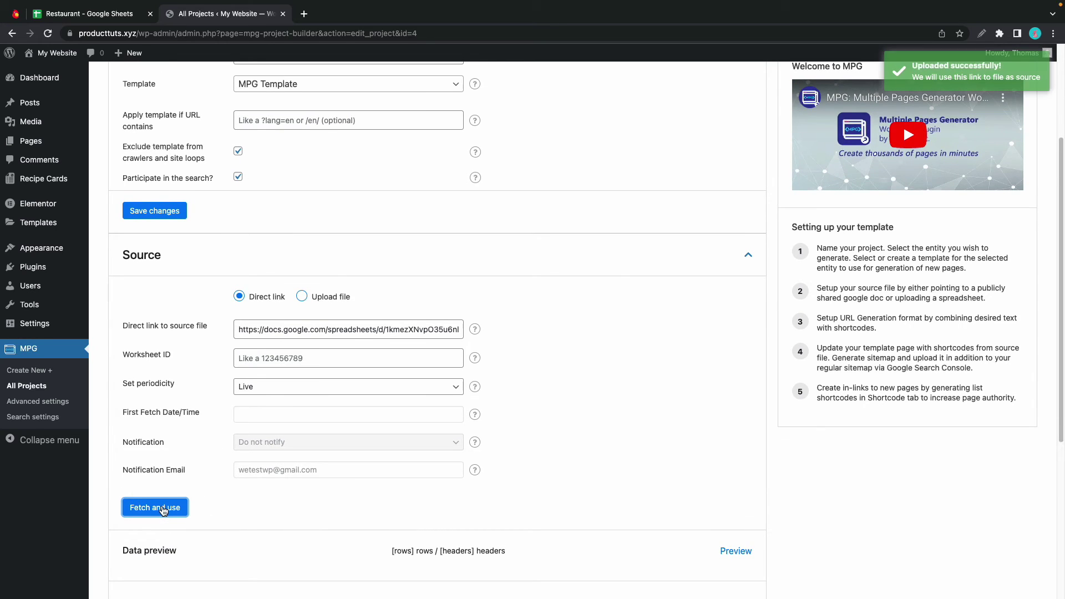
scroll(190, 505, down, 4)
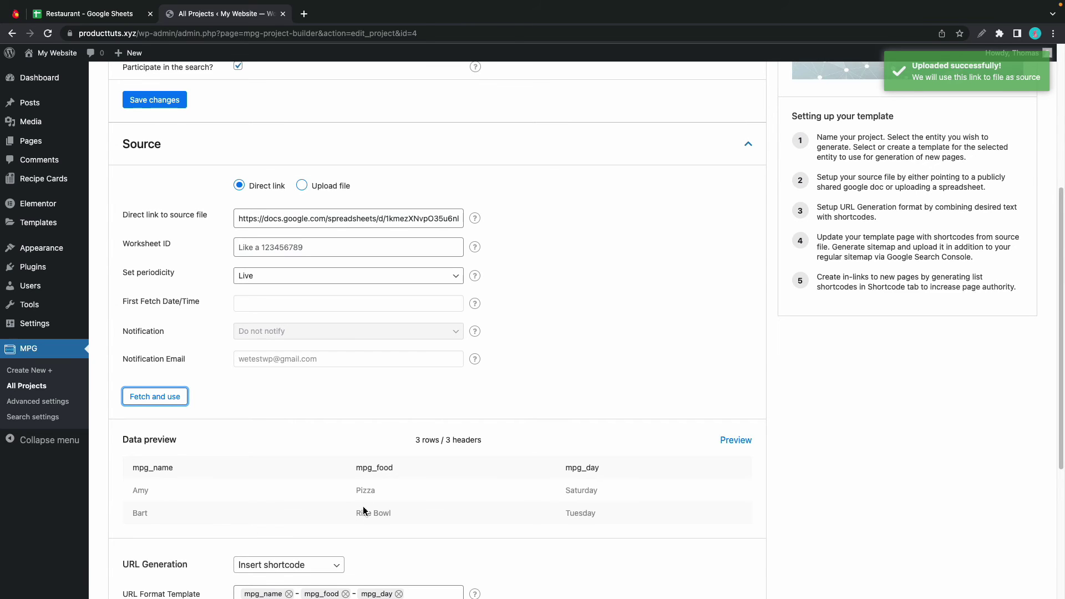
scroll(364, 510, down, 4)
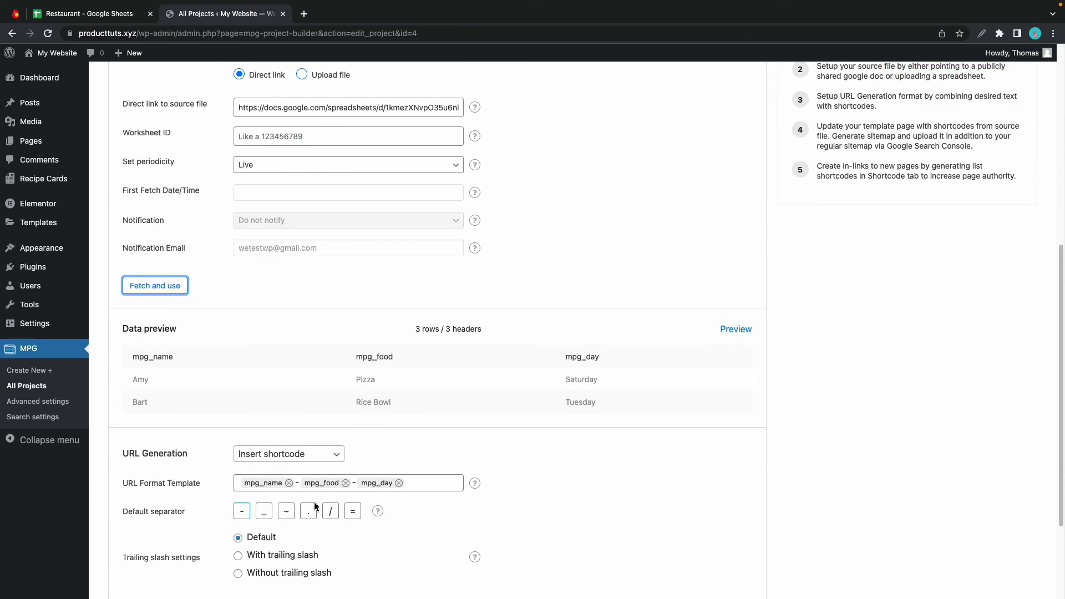
scroll(314, 506, down, 4)
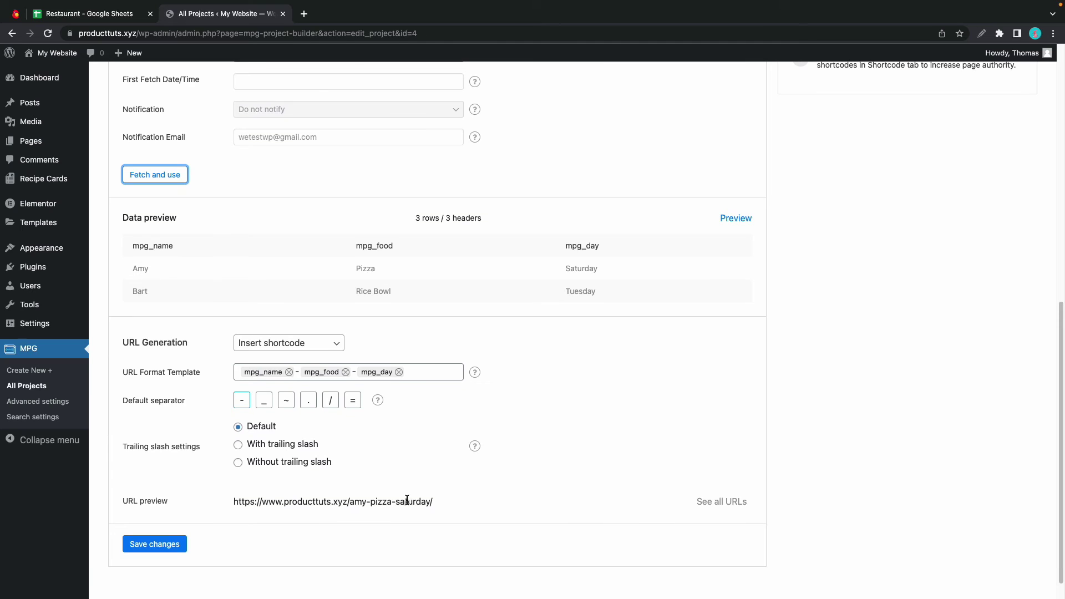
scroll(407, 499, down, 1)
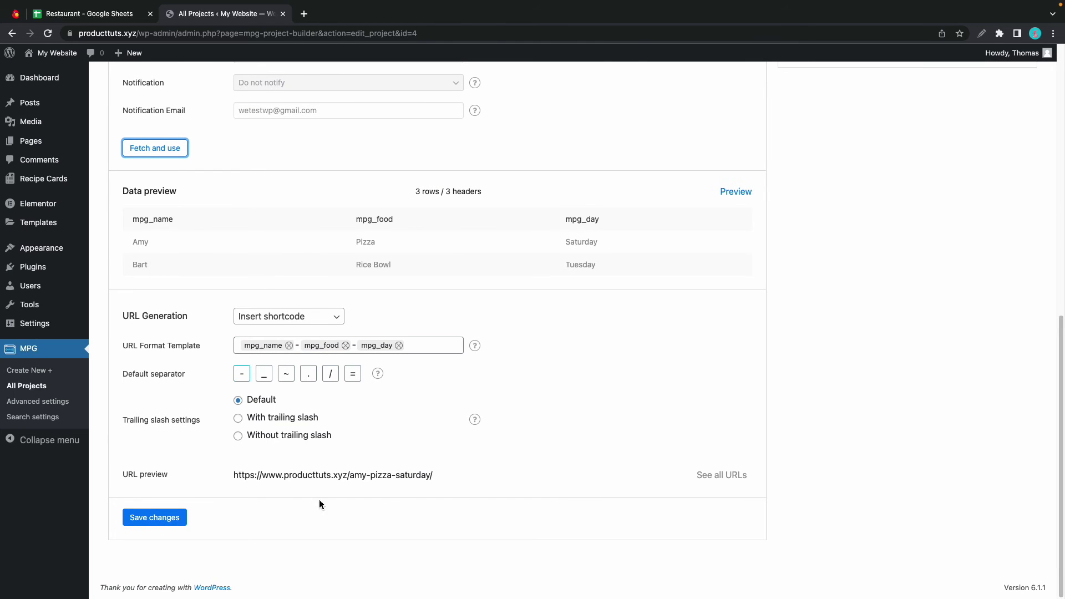
Step: Save the project and open the amy-pizza-saturday URL from the generated URL list in a new tab
click(150, 523)
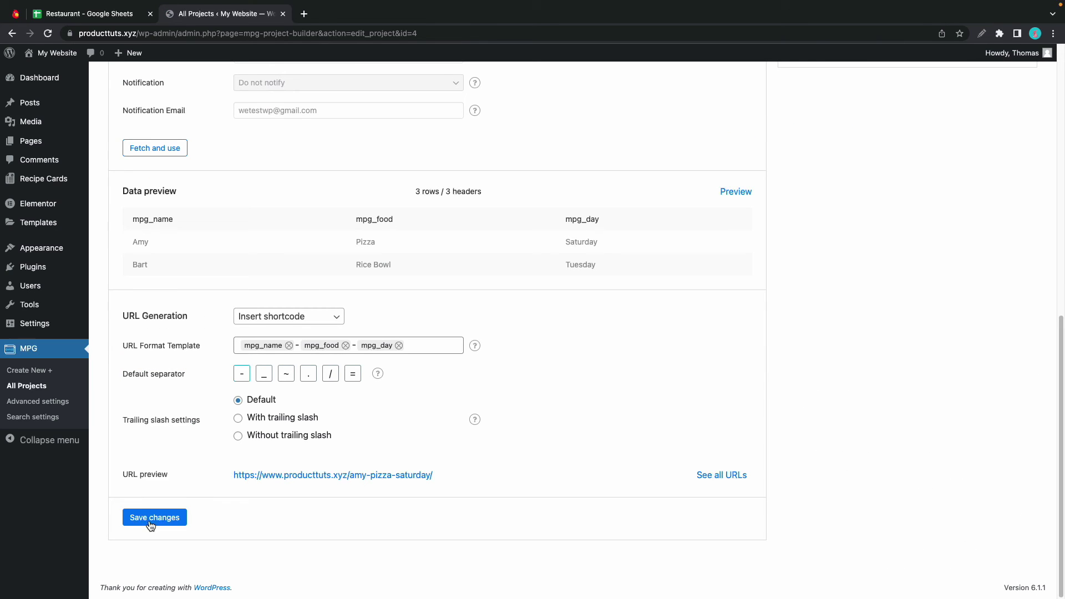
click(737, 475)
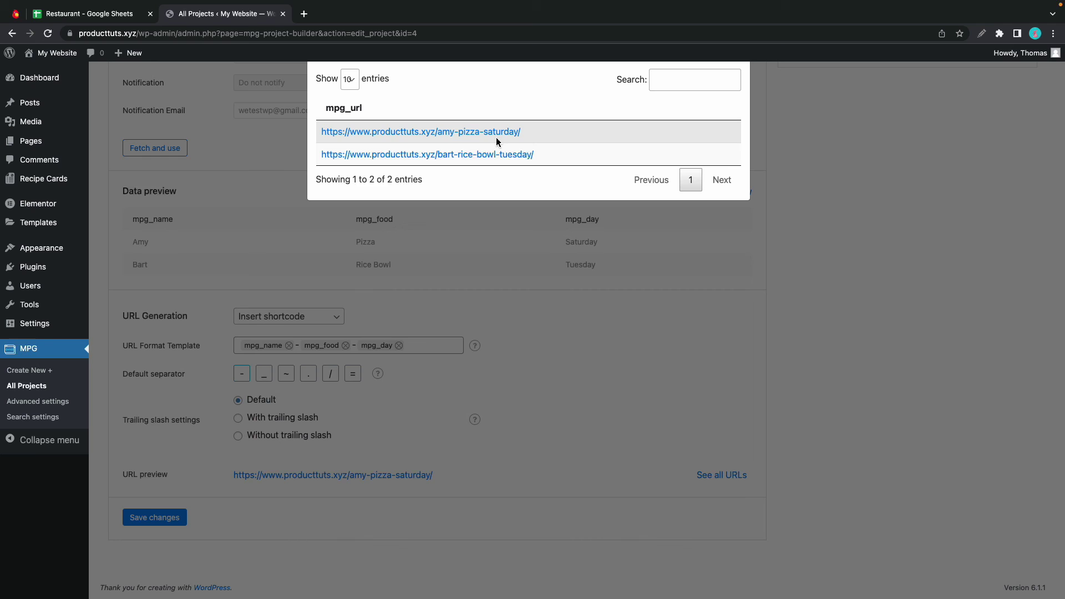
right_click(498, 138)
click(507, 141)
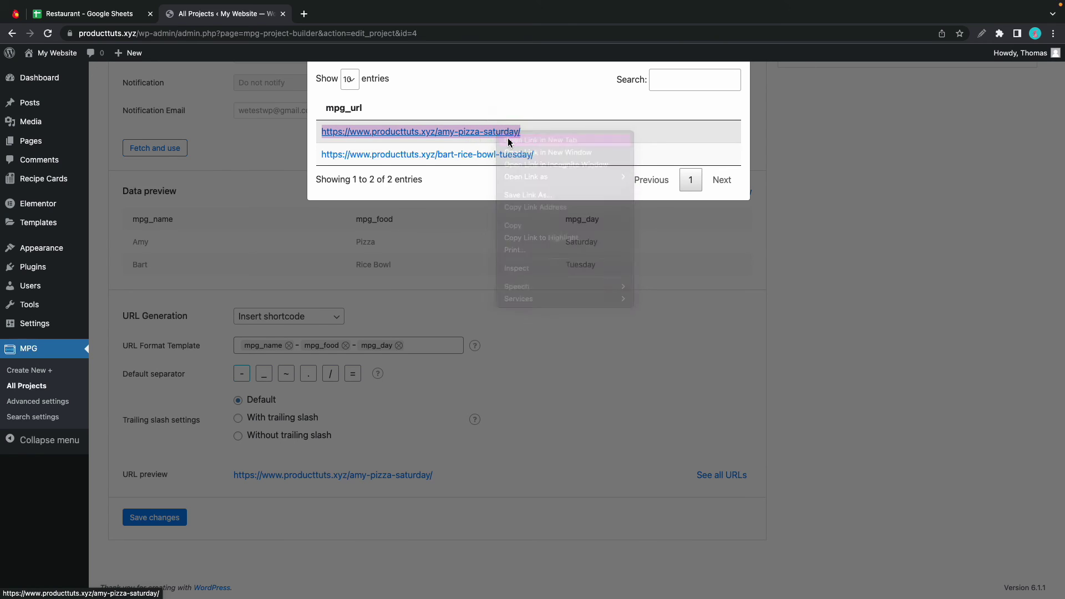
Step: View the 'Amy bought Pizza on Saturday.' page, then open bart-rice-bowl-tuesday in a new tab
click(356, 12)
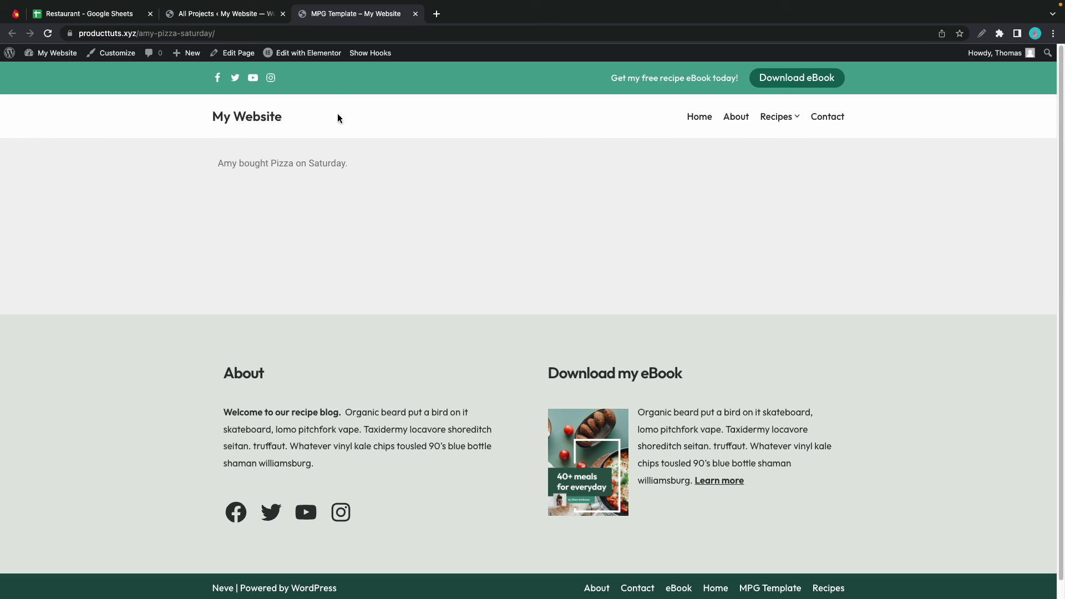
click(257, 14)
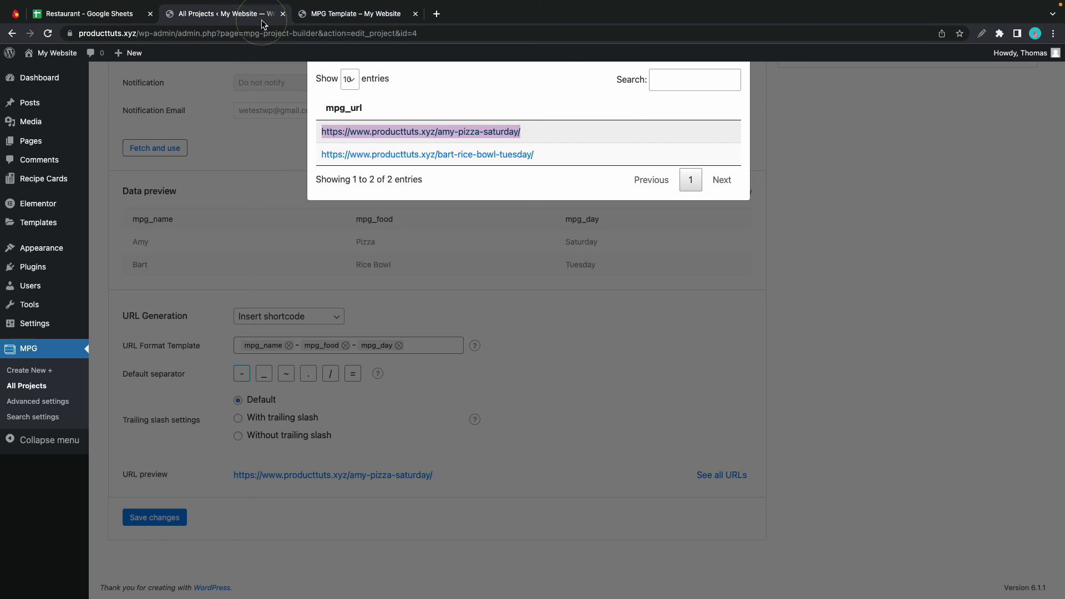
click(368, 155)
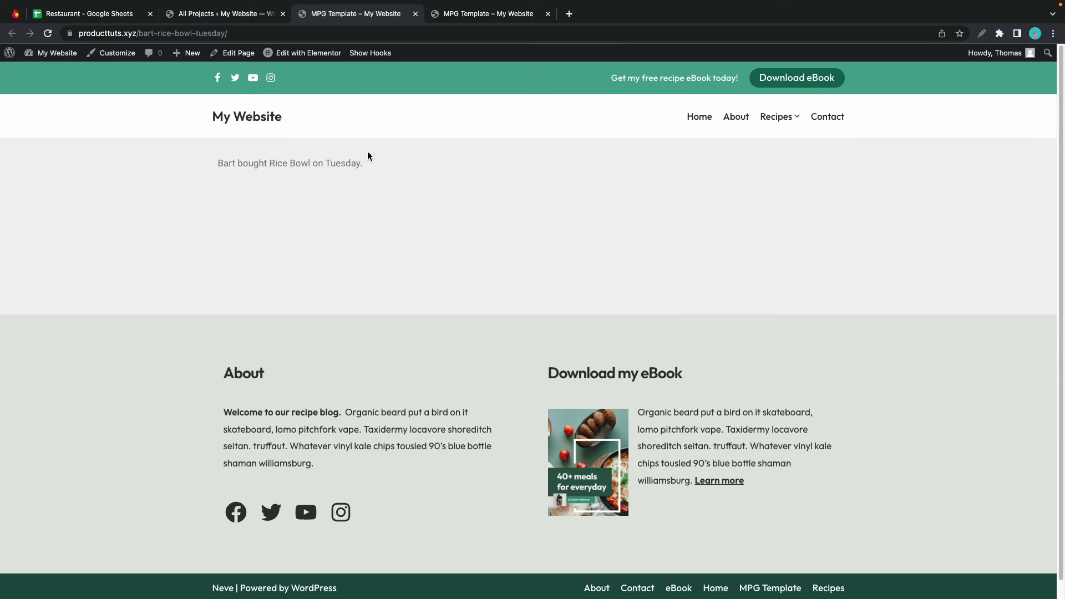